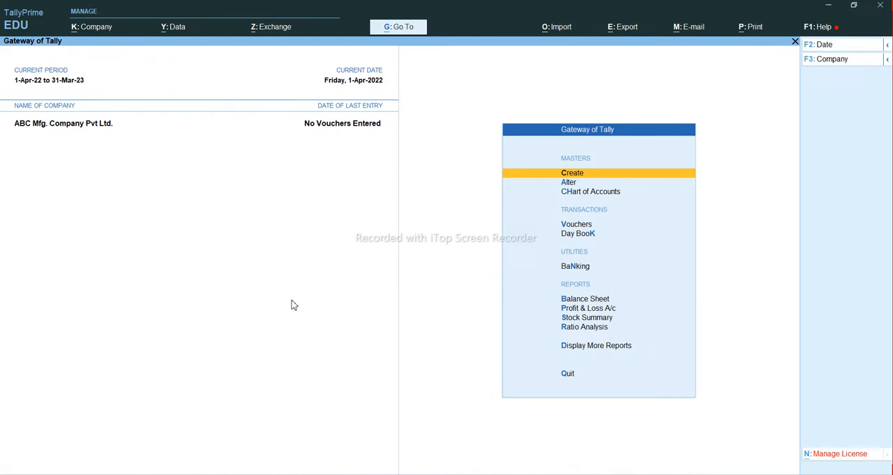
Step: Start a sales voucher and select the individual customer listed just after Dikshit Agencies as the party account
key("v")
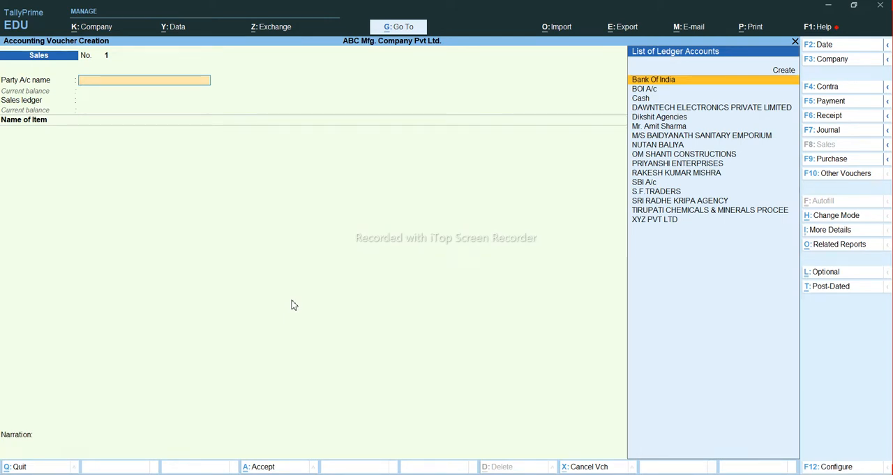
key("Down")
key("Down")
key("Down")
key("Down")
key("Down")
key("Return")
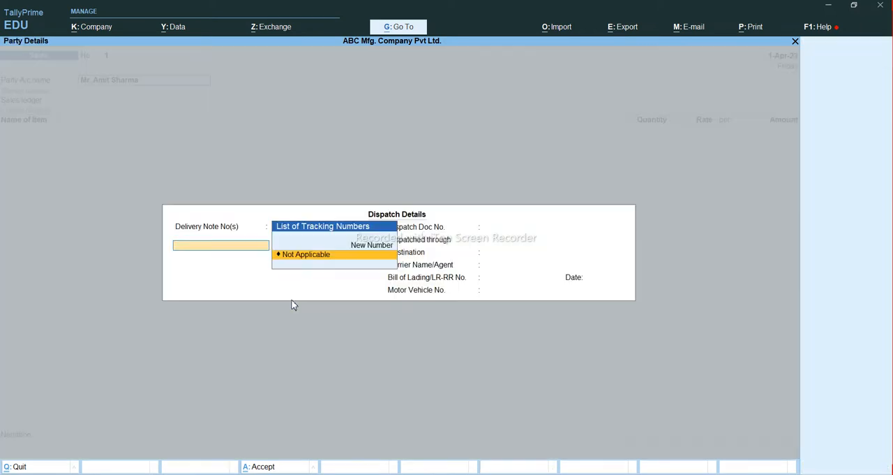
Step: Accept the default dispatch and party details, and choose the Sales ledger with its default tax classification
key("ctrl+a")
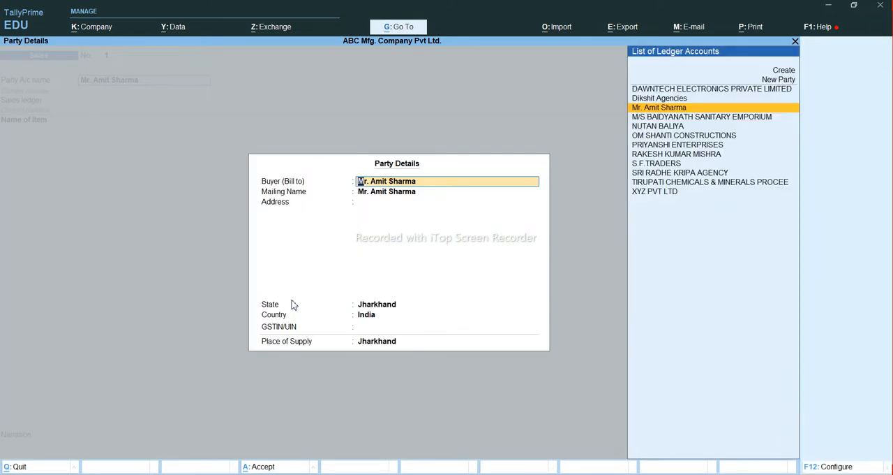
key("ctrl+a")
key("Return")
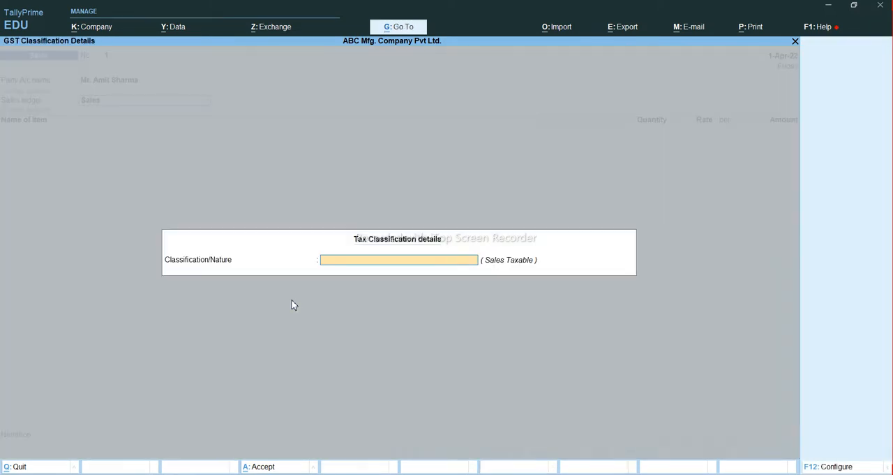
key("Return")
Step: Add the 32" Samsung TV as the first item, allocating 2 Nos from Godown (MG Road) at a rate of 18,000
type("32\" Samsung   TV")
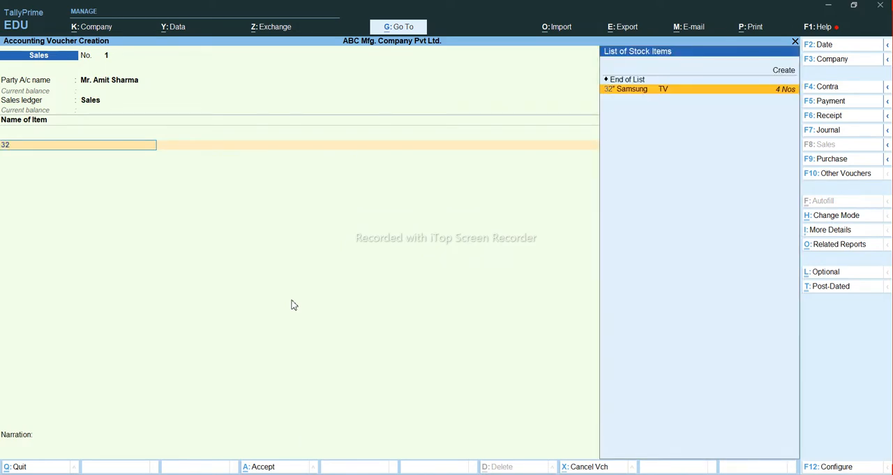
key("Return")
key("Return")
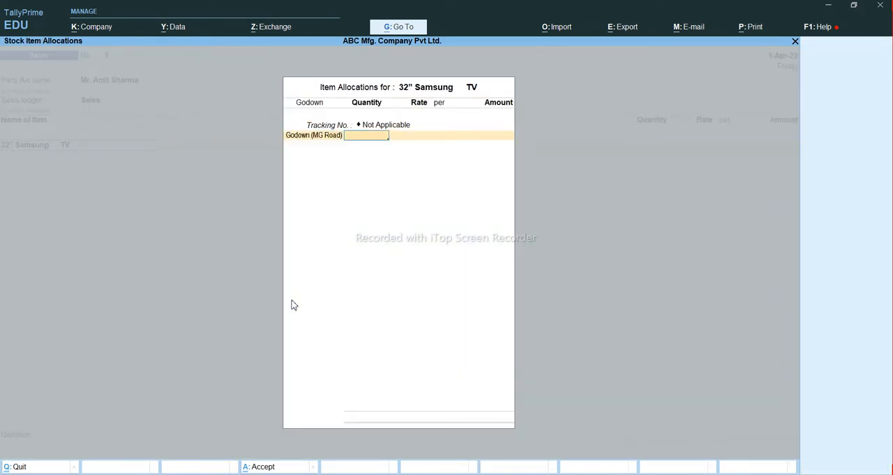
type("2 Nos")
key("Return")
type("1800")
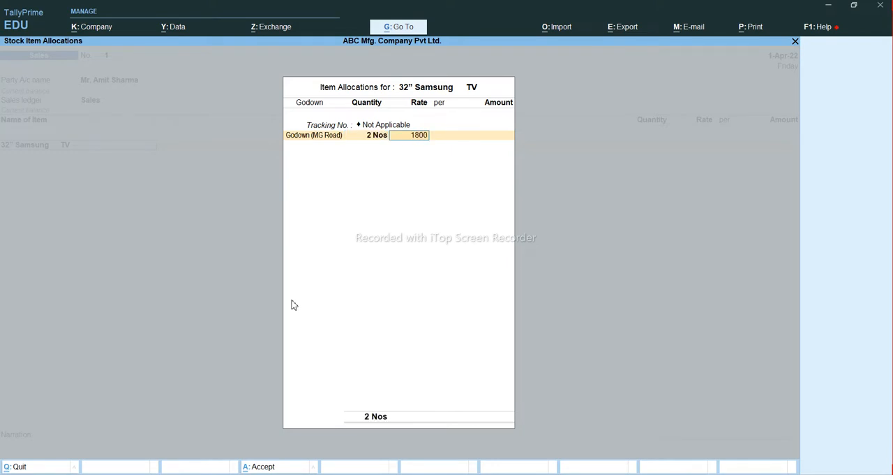
key("Return")
key("BackSpace")
type("18000")
key("Return")
Step: Choose the 42" Samsung TV as the second item and begin its allocation from Godown (MG Road) without a tracking number
key("Return")
key("Return")
key("Return")
key("Return")
key("Down")
key("Down")
key("Return")
key("Return")
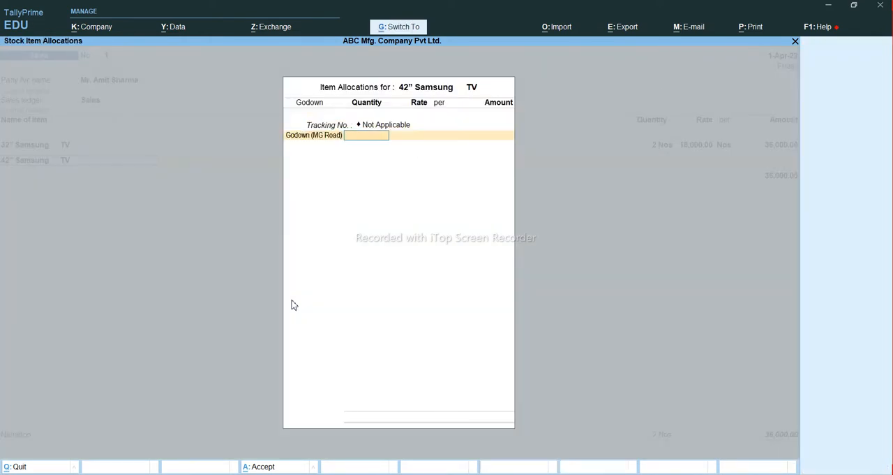
key("Return")
key("BackSpace")
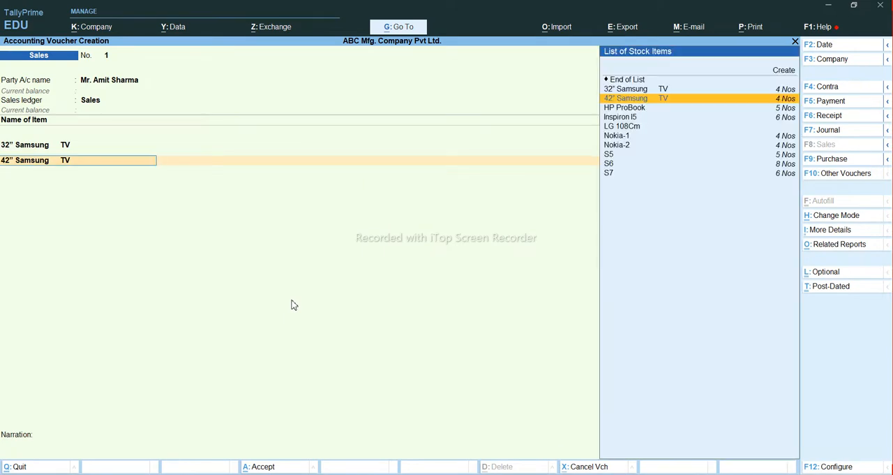
key("Return")
key("Return")
key("Return")
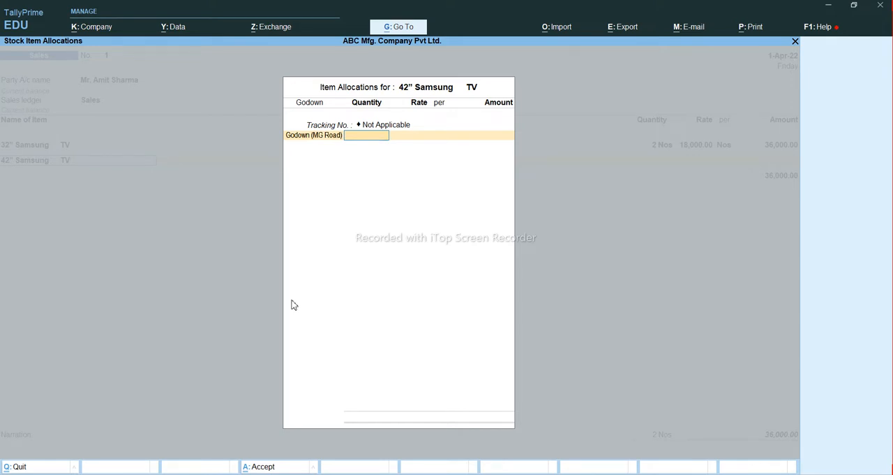
Step: Set the 42" Samsung TV allocation to 2 Nos at a rate of 25,000 and complete the item list
type("2")
key("Return")
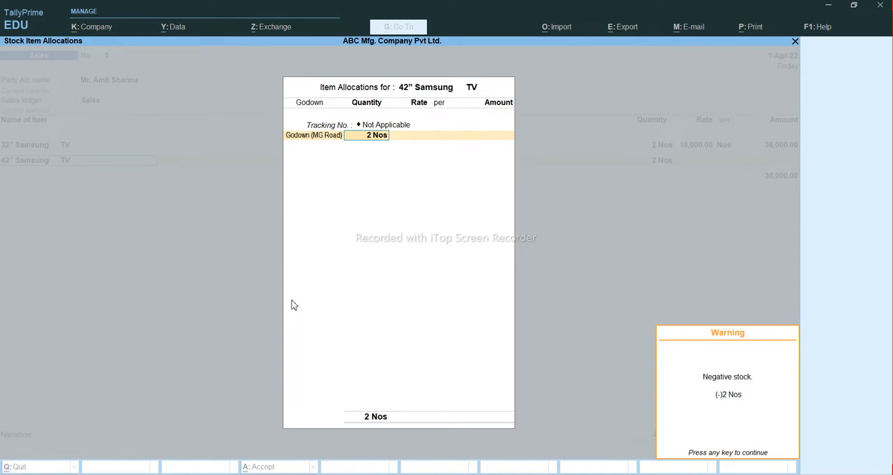
key("Return")
type("25000")
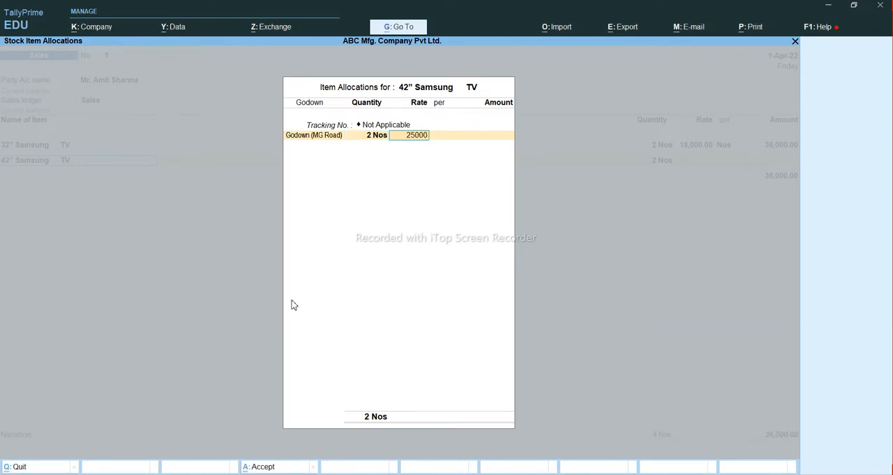
key("Return")
key("Return")
key("Return")
key("Return")
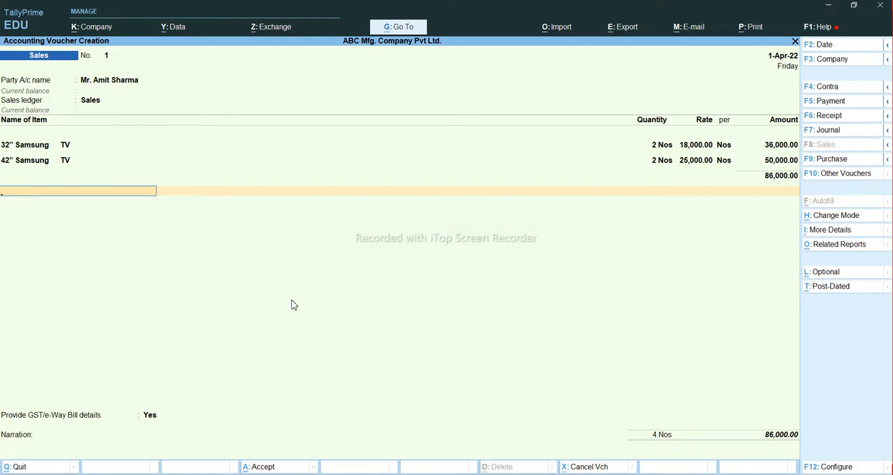
Step: Add the CGST and SGST ledgers below the items with their calculated tax amounts
key("Return")
type("C")
key("Up")
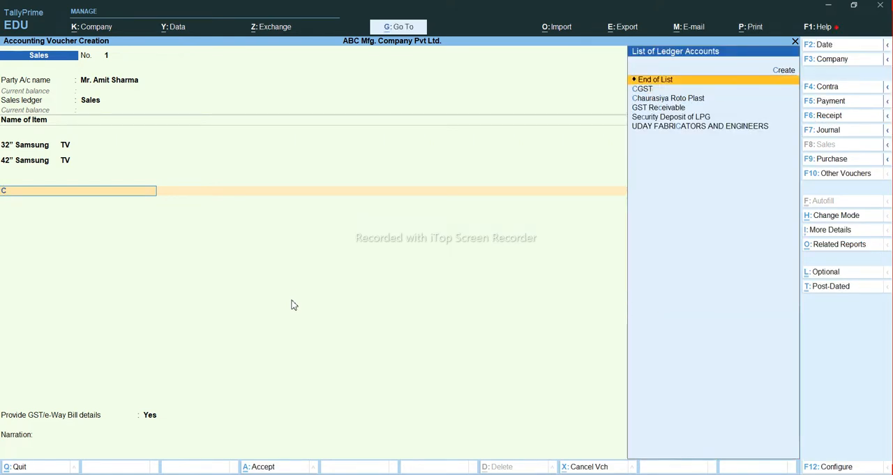
key("Down")
key("Return")
key("Return")
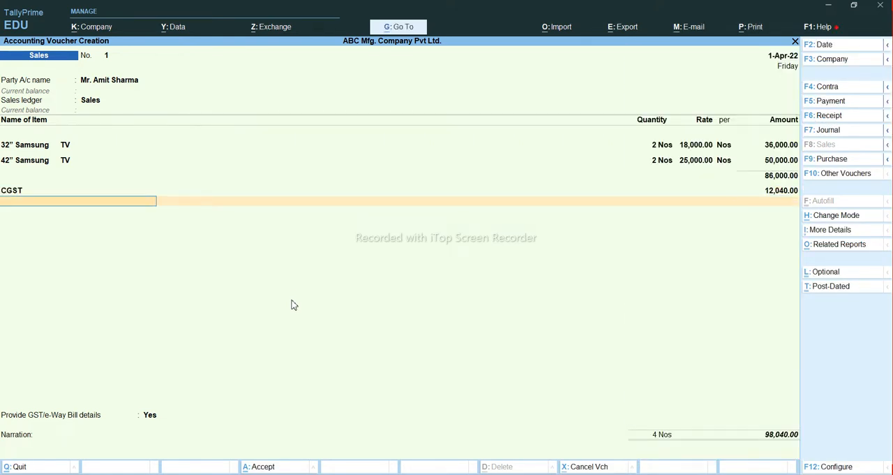
type("SGST")
key("Return")
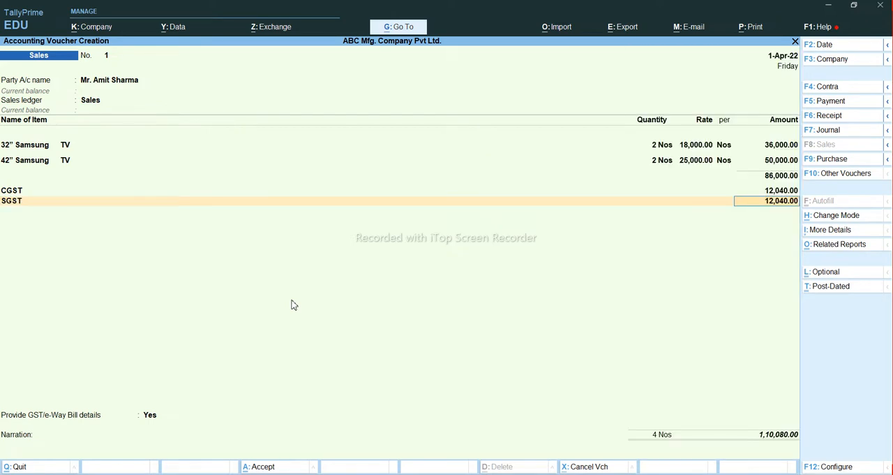
key("Return")
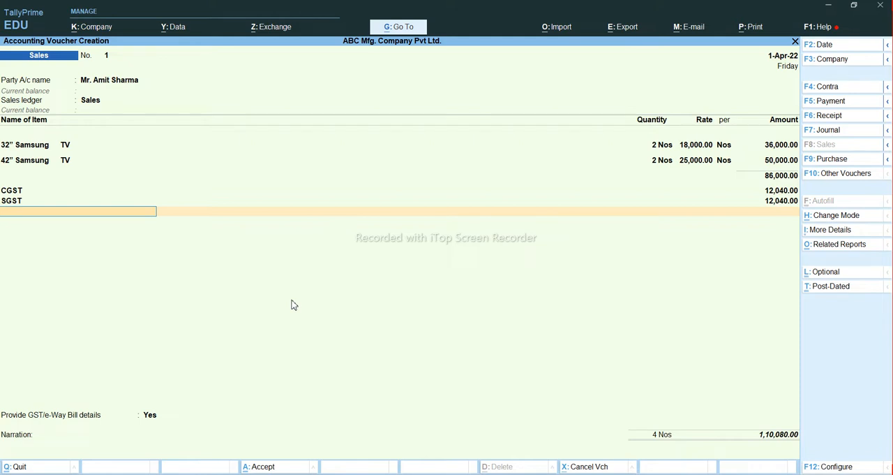
Step: Mark the sales voucher as optional and preview its quotation printout
key("ctrl+l")
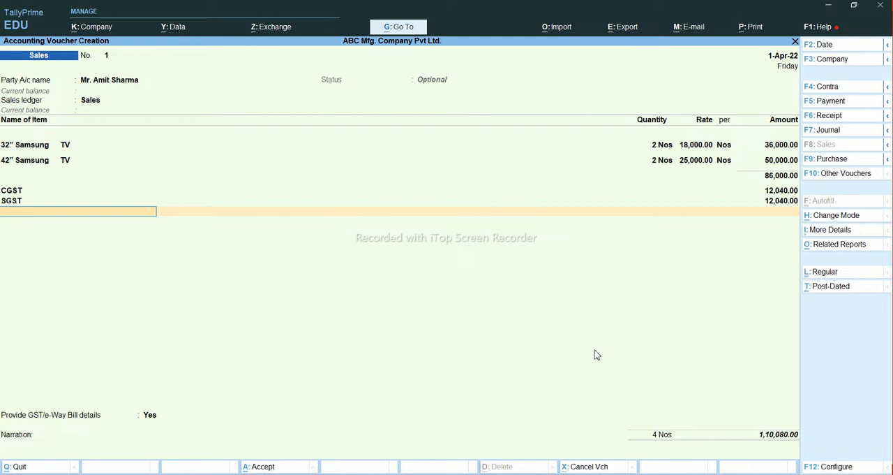
key("alt+p")
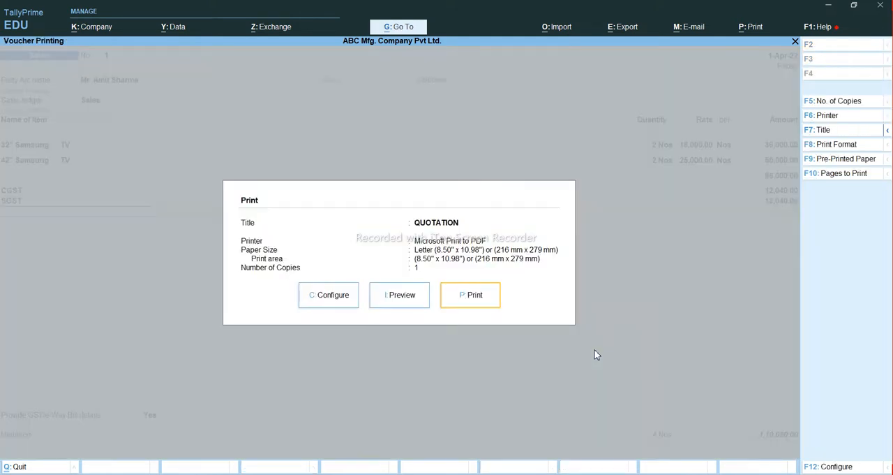
key("i")
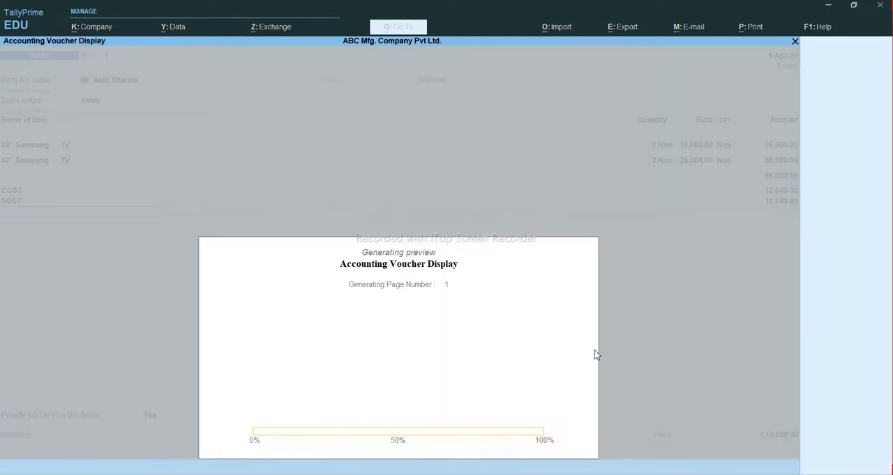
key("alt+z")
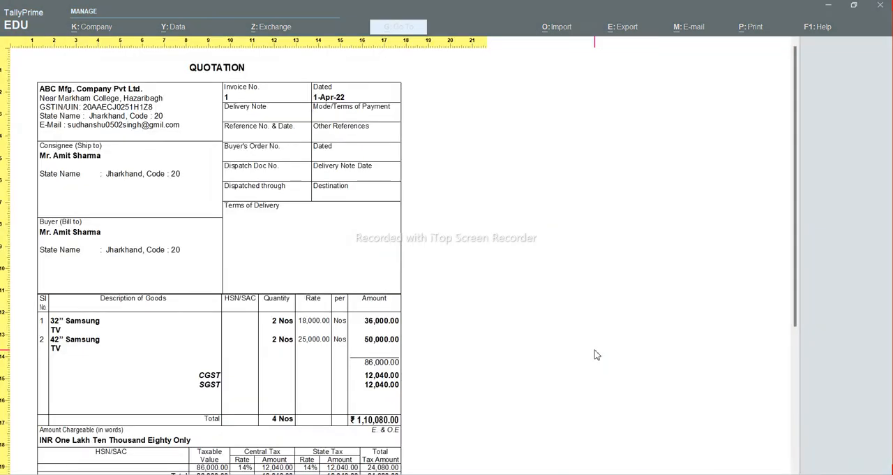
key("alt+z")
key("Escape")
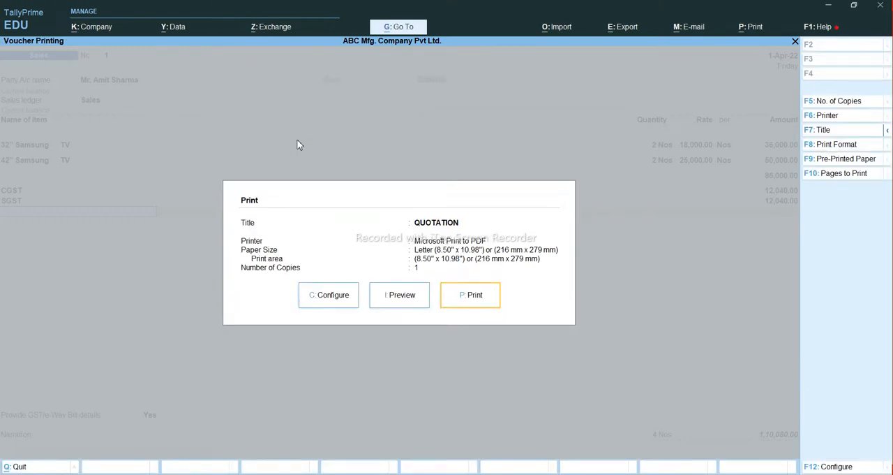
key("Escape")
Step: Preview the voucher's printout with regular status, and restore its optional status
key("ctrl+l")
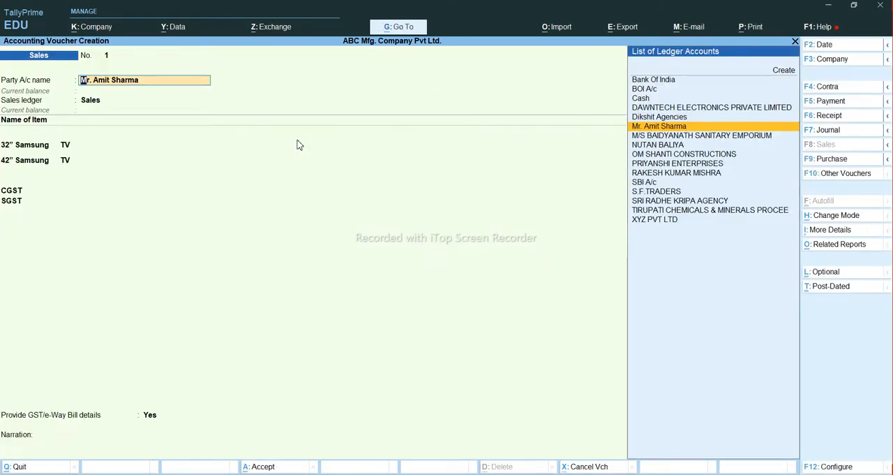
key("alt+p")
key("i")
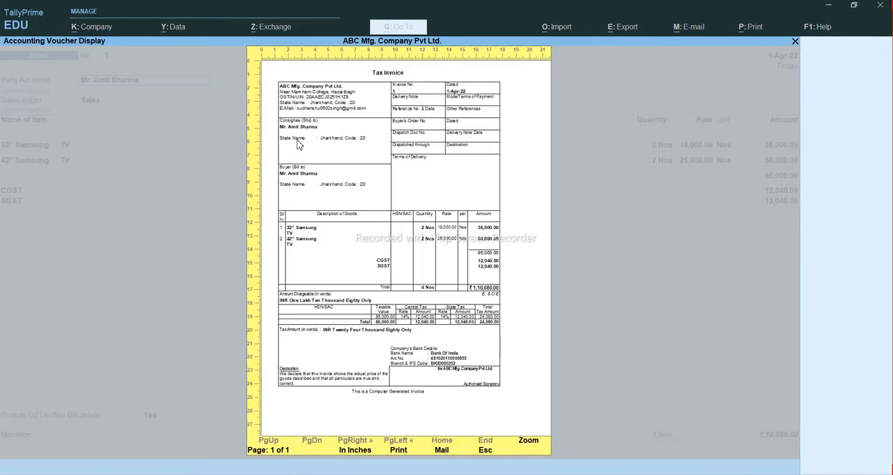
key("Escape")
key("Escape")
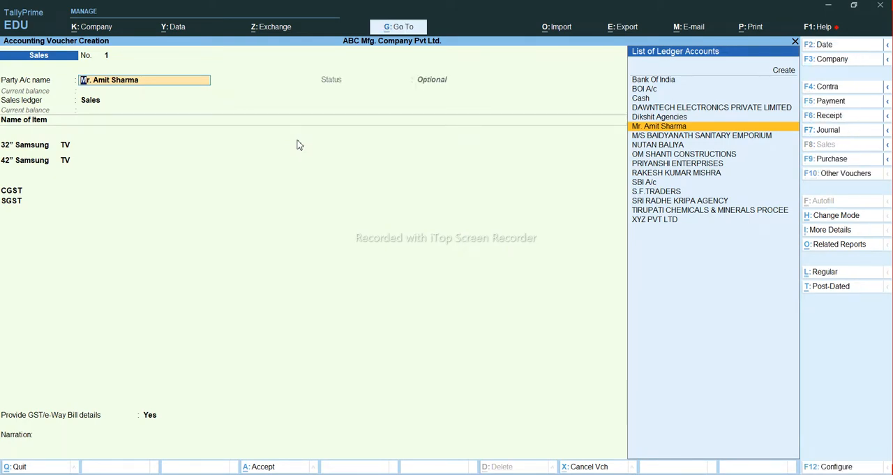
Step: Preview the optional voucher's quotation printout enlarged and examine it from the header to the bank details and declaration
key("alt+p")
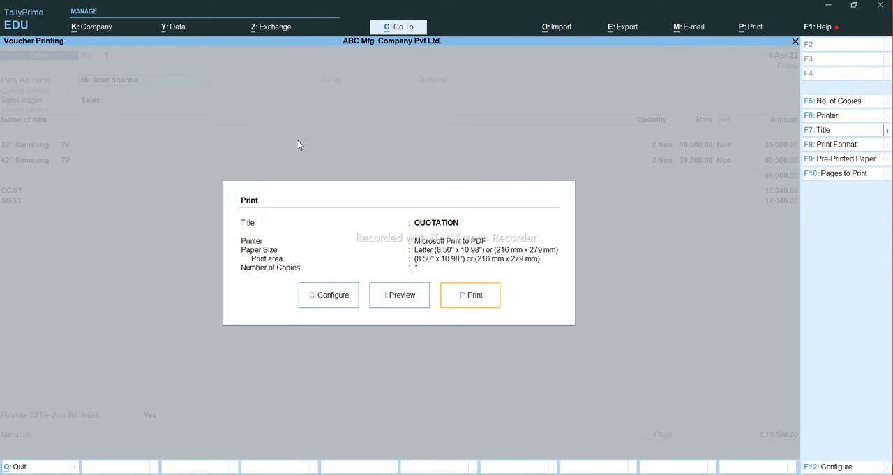
key("i")
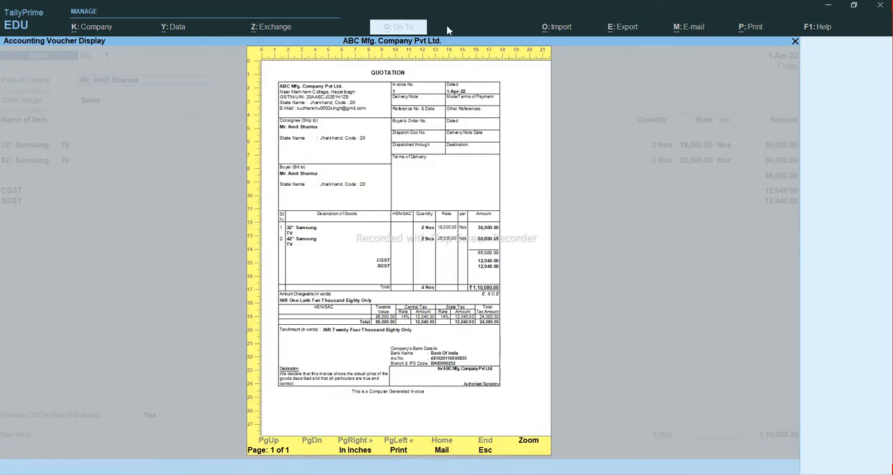
left_click(403, 112)
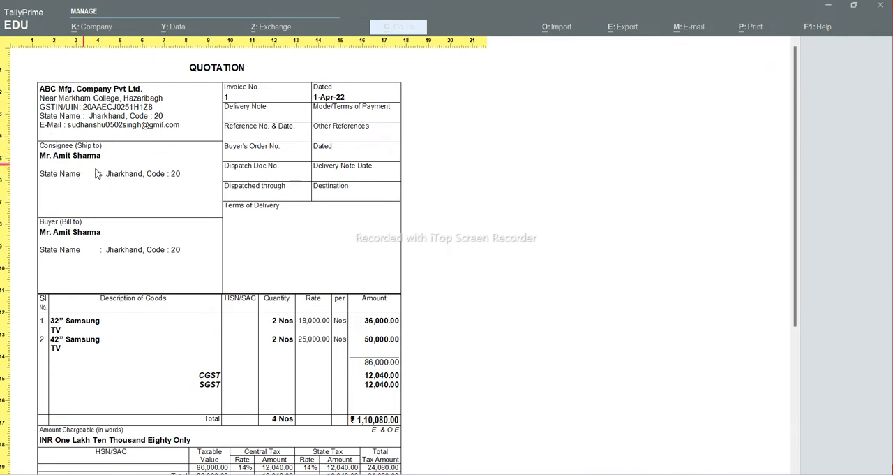
scroll(279, 230, "down", 5)
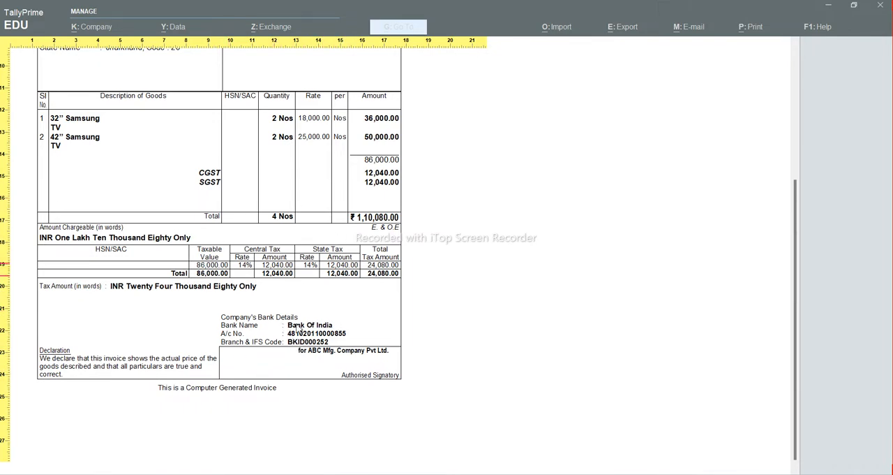
scroll(277, 327, "up", 5)
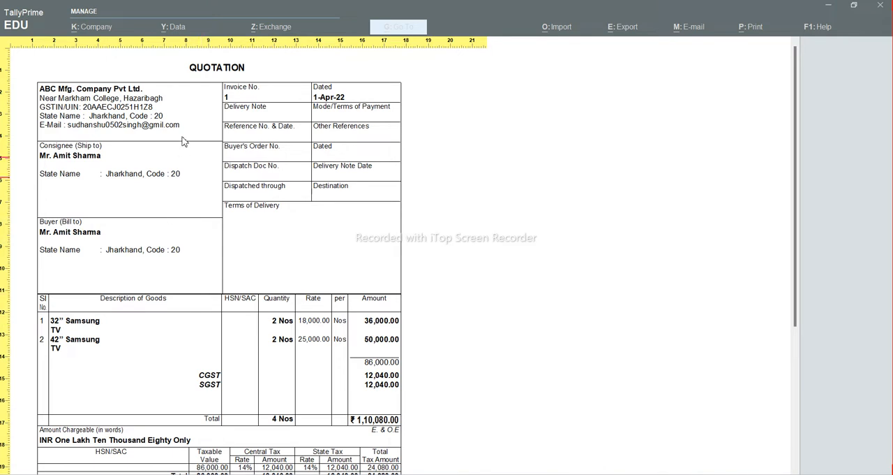
key("Escape")
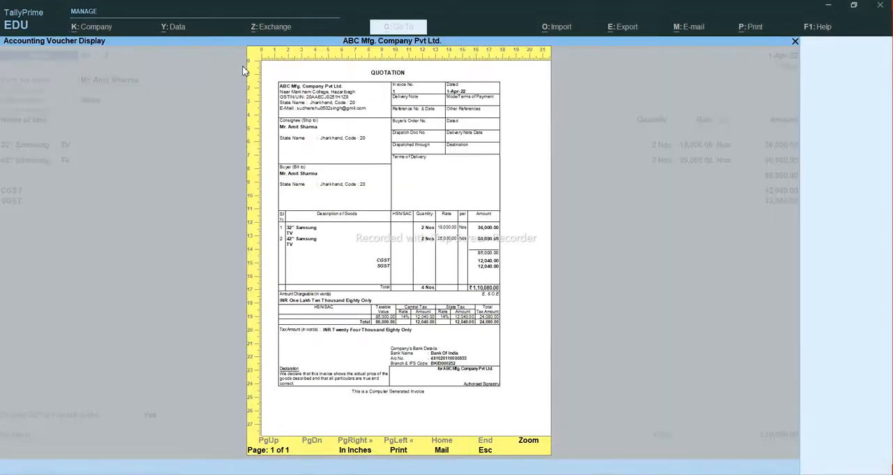
key("Escape")
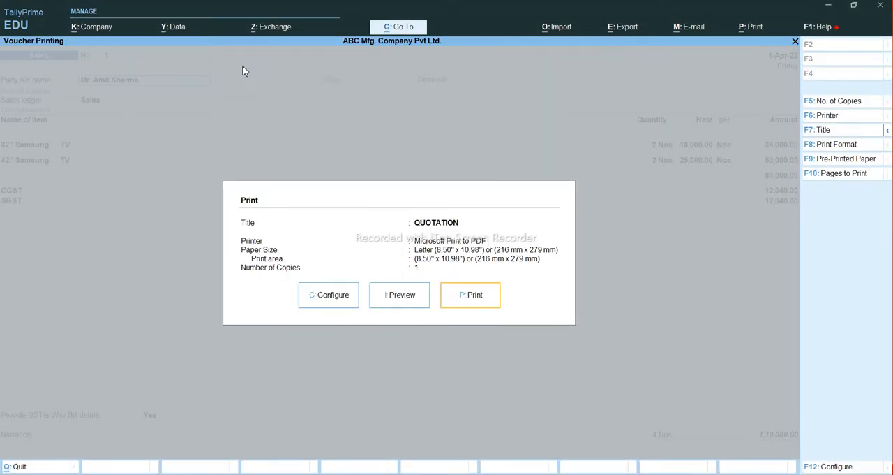
Step: Set the print configuration's title for optional vouchers to PROFORMA INVOICE
key("Left")
key("Left")
key("Return")
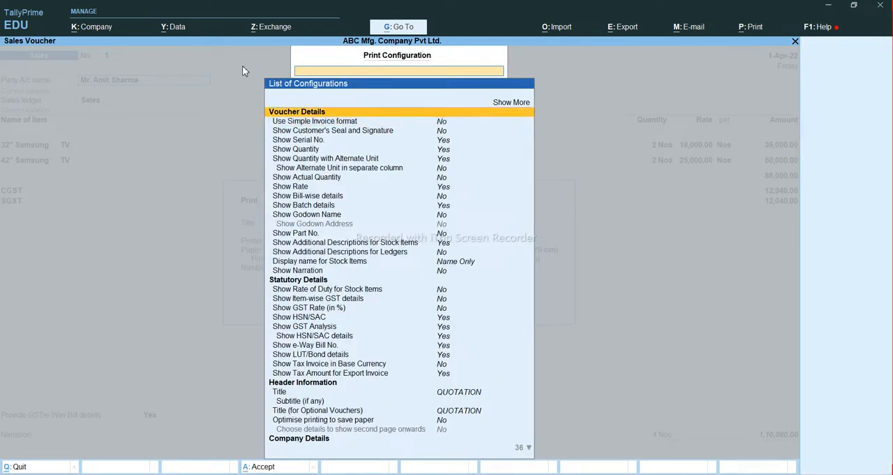
key("Down")
key("Down")
key("Down")
key("Down")
key("Down")
key("Down")
key("Down")
key("Down")
key("Down")
key("Down")
key("Down")
key("Down")
key("Down")
key("Down")
key("Down")
key("Down")
key("Down")
key("Down")
key("Down")
key("Down")
key("Down")
key("Down")
key("Down")
key("Down")
key("Down")
key("Down")
key("Down")
key("Down")
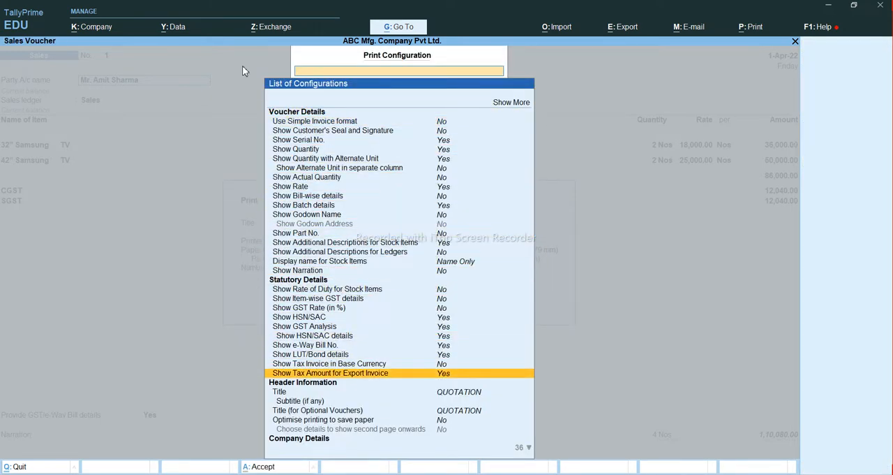
key("Return")
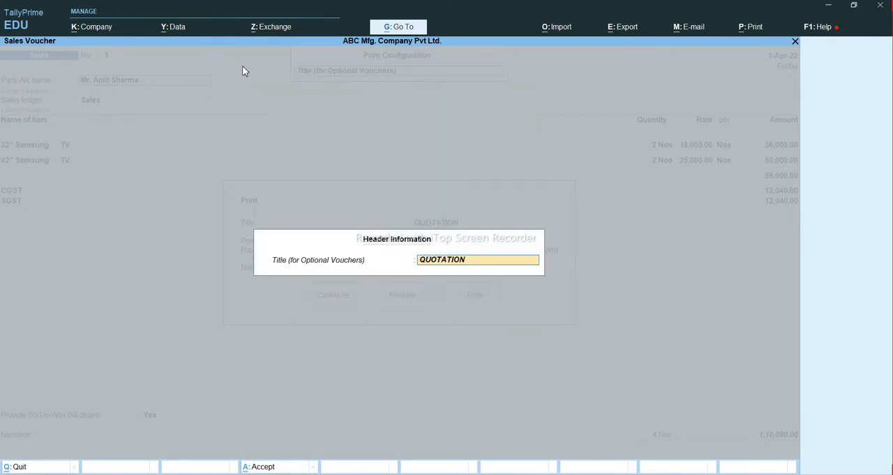
type("PROFORMA INVOICE")
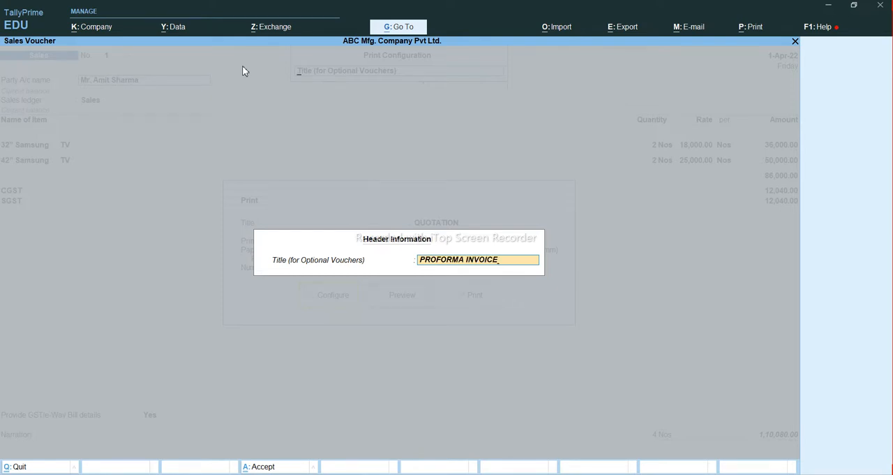
key("Return")
key("Escape")
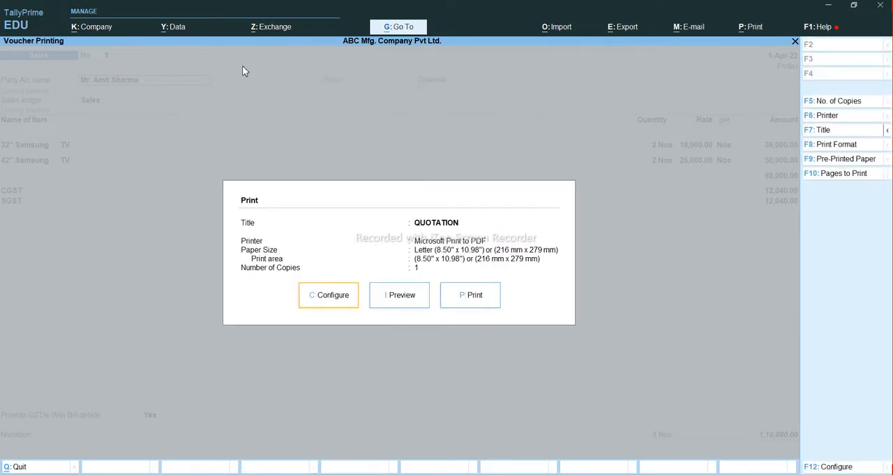
Step: Copy the optional voucher title into the main Title of the print configuration as PROFORMA INVOICE, leaving the subtitle blank
key("c")
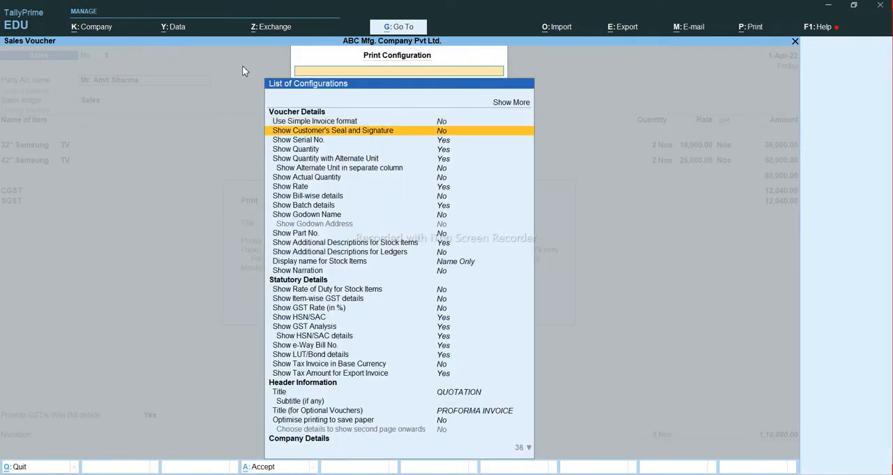
key("Down")
key("Down")
key("Down")
key("Down")
key("Down")
key("Down")
key("Down")
key("Down")
key("Down")
key("Down")
key("Down")
key("Down")
key("Down")
key("Down")
key("Down")
key("Down")
key("Down")
key("Down")
key("Down")
key("Down")
key("Down")
key("Down")
key("Down")
key("Down")
key("Down")
key("Down")
key("Down")
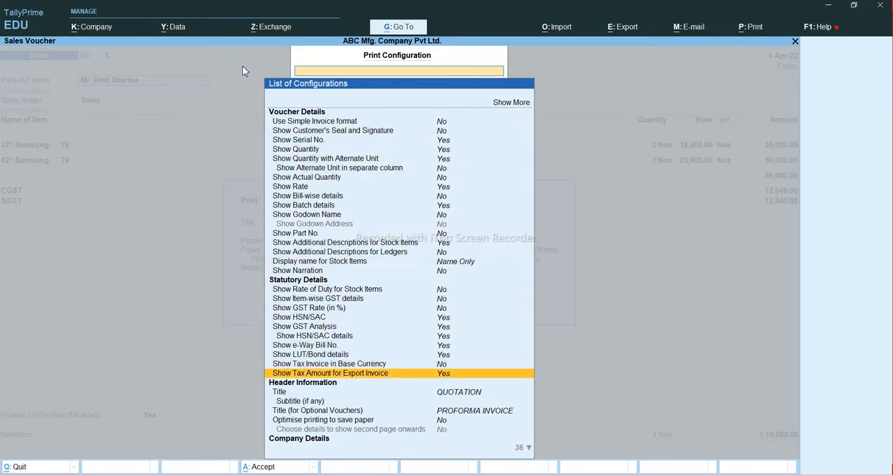
key("Down")
key("Return")
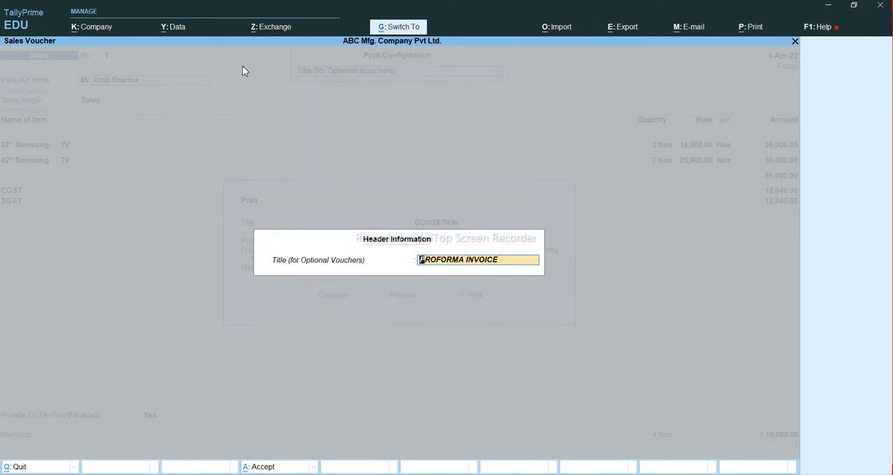
key("BackSpace")
key("Escape")
key("Up")
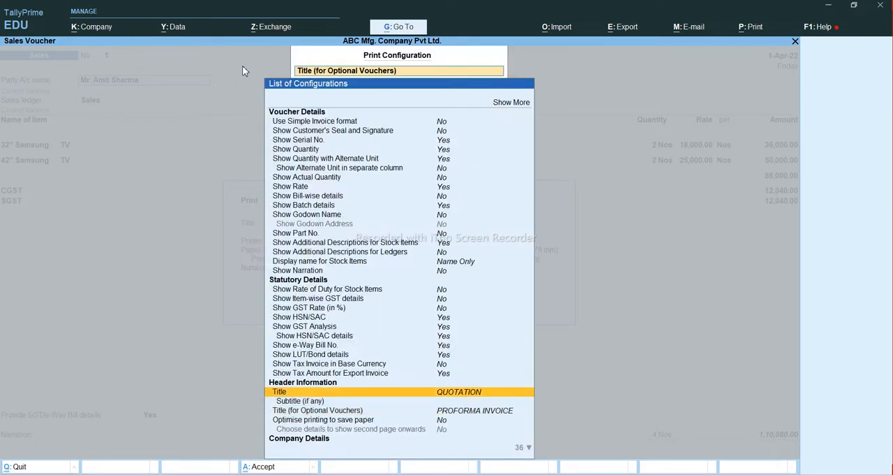
key("Return")
type("PROFORMA INVOICE")
key("Return")
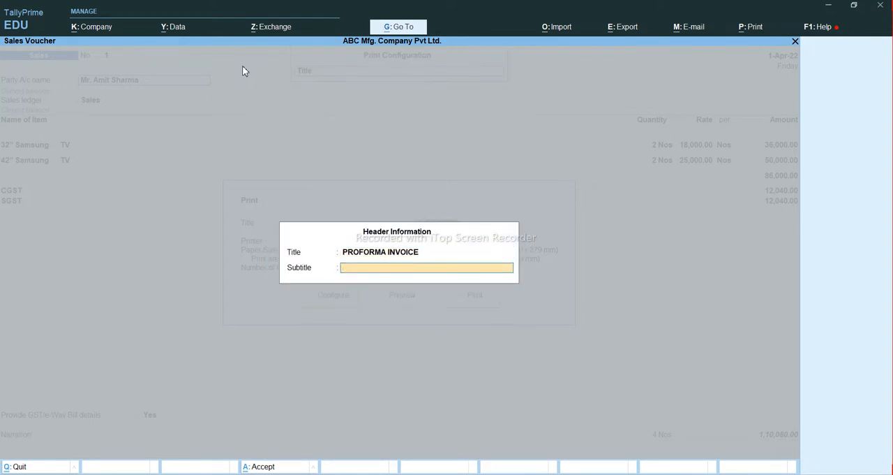
key("ctrl+a")
key("Escape")
Step: Preview the voucher's printout, examine its header enlarged, and return to the voucher entry
key("i")
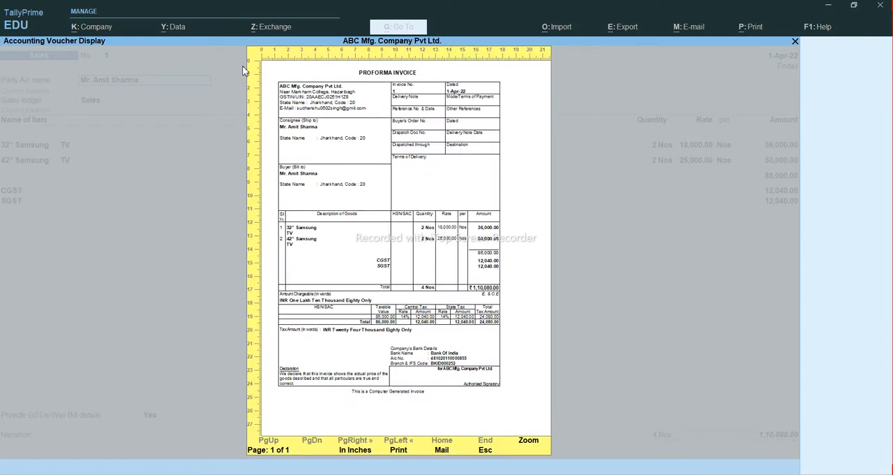
key("Return")
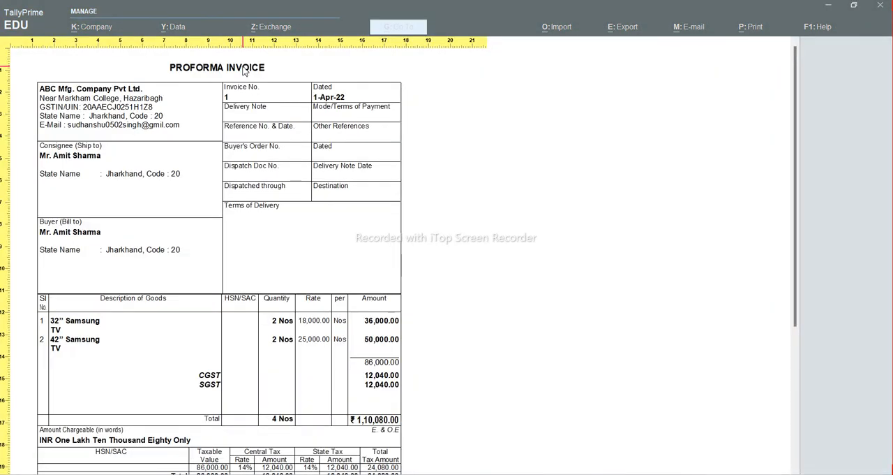
key("Return")
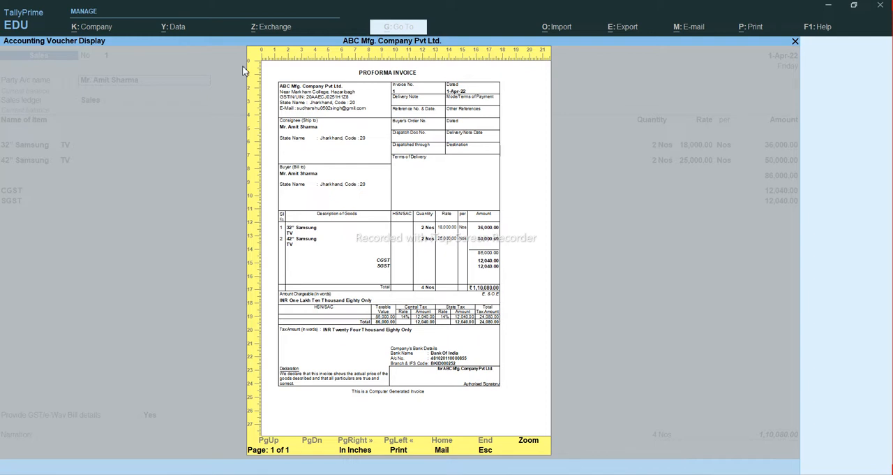
key("Escape")
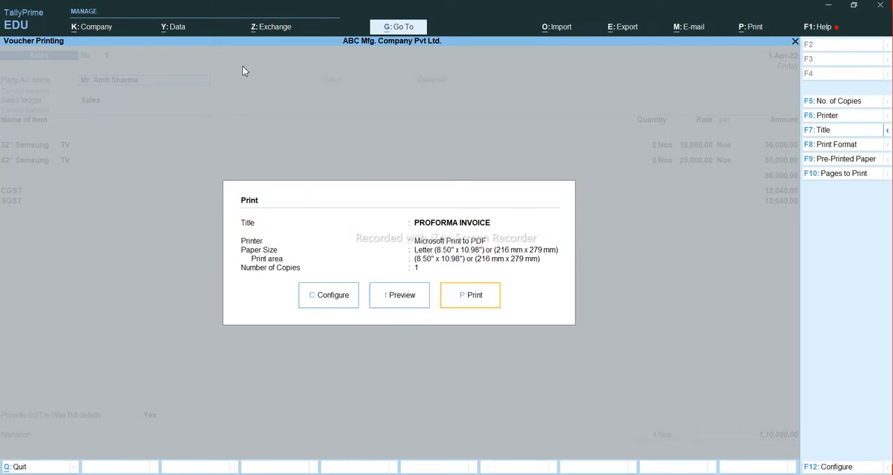
key("Escape")
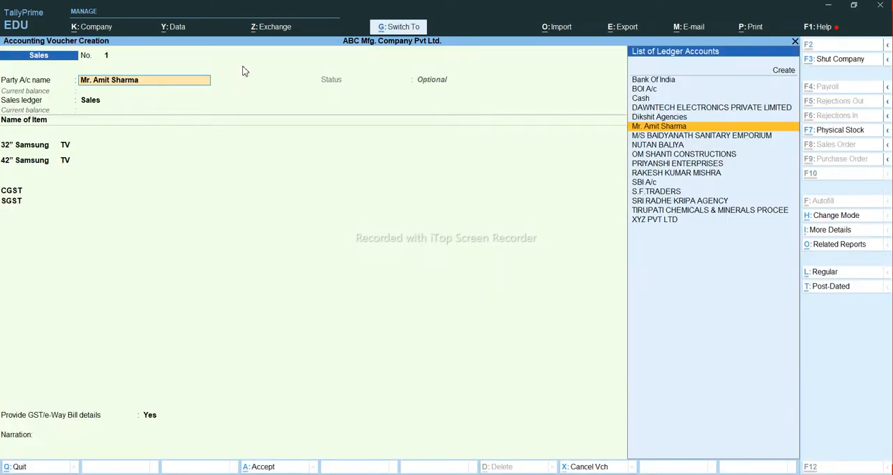
Step: Save the optional sales voucher and return to the Gateway of Tally
key("ctrl+a")
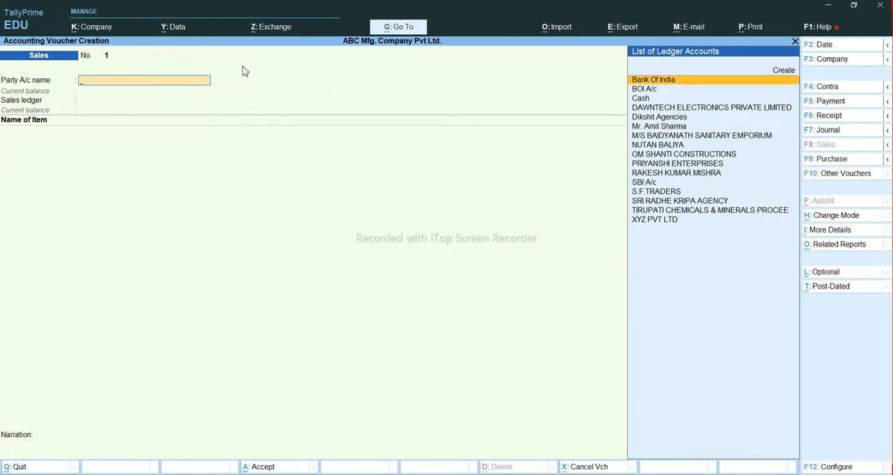
key("Escape")
key("Escape")
key("Escape")
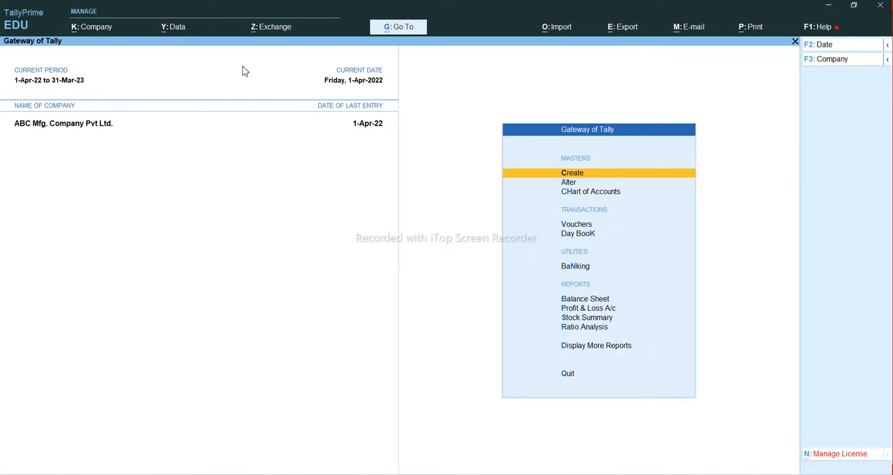
Step: Open the saved sales voucher from the Optional Vouchers register in Exception Reports and bring up its print settings
key("d")
key("x")
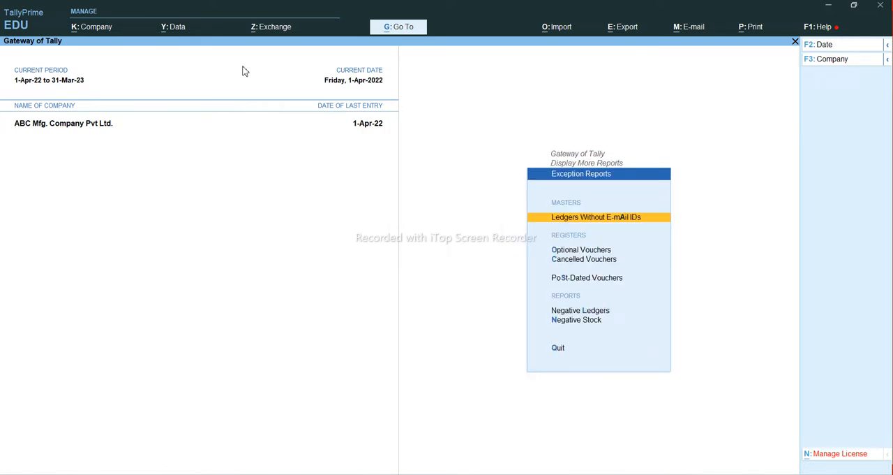
key("Down")
key("Return")
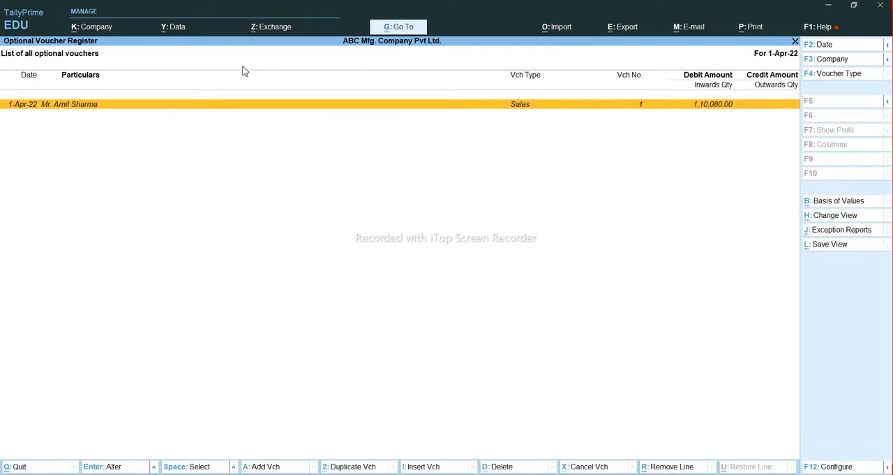
key("Return")
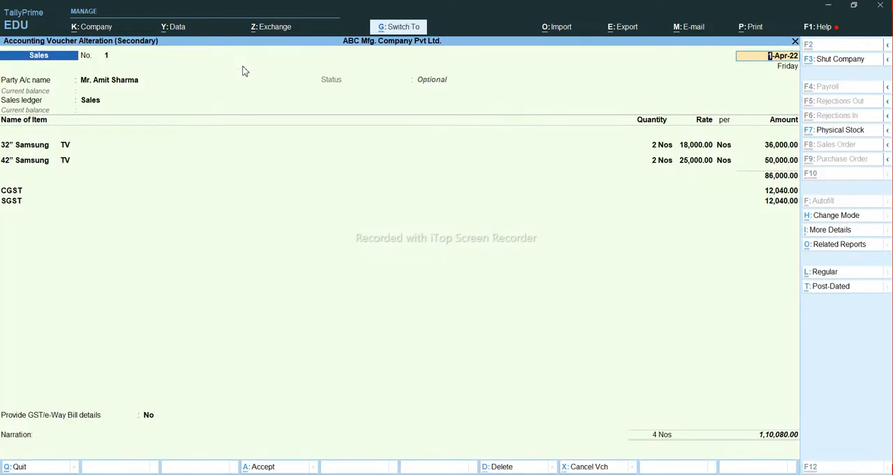
key("alt+p")
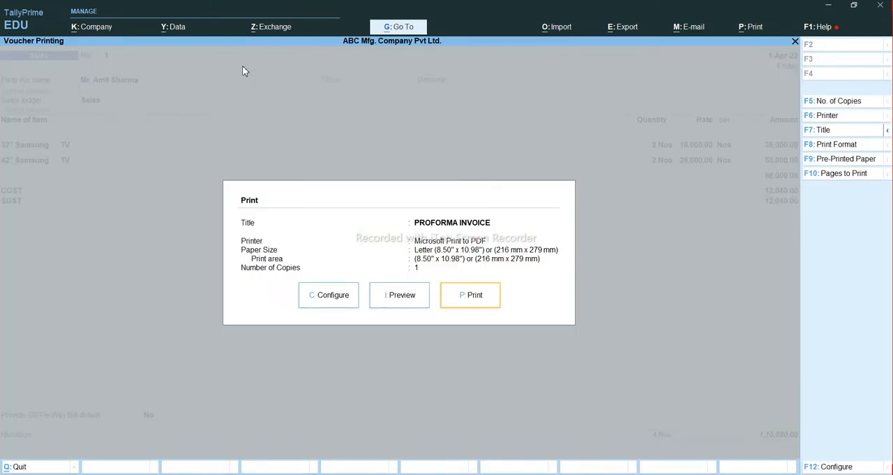